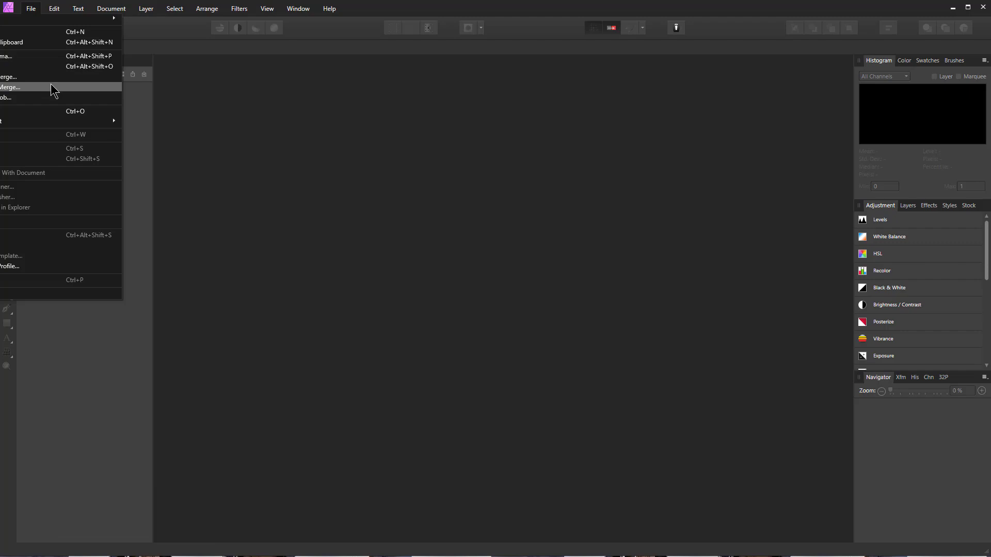
Step: Start a new batch job and open the file picker for its source images
left_click(46, 97)
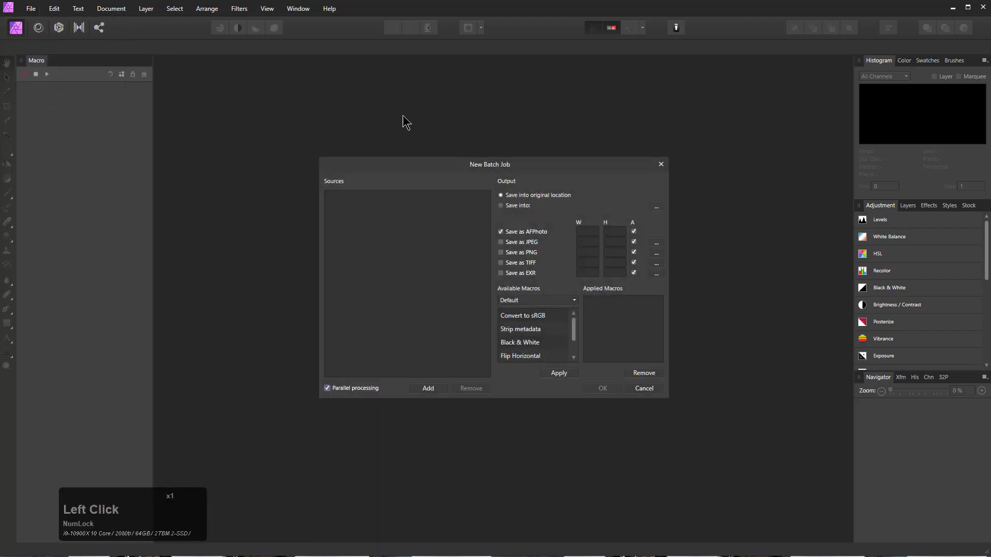
left_click_drag(498, 169, 508, 159)
left_click(435, 378)
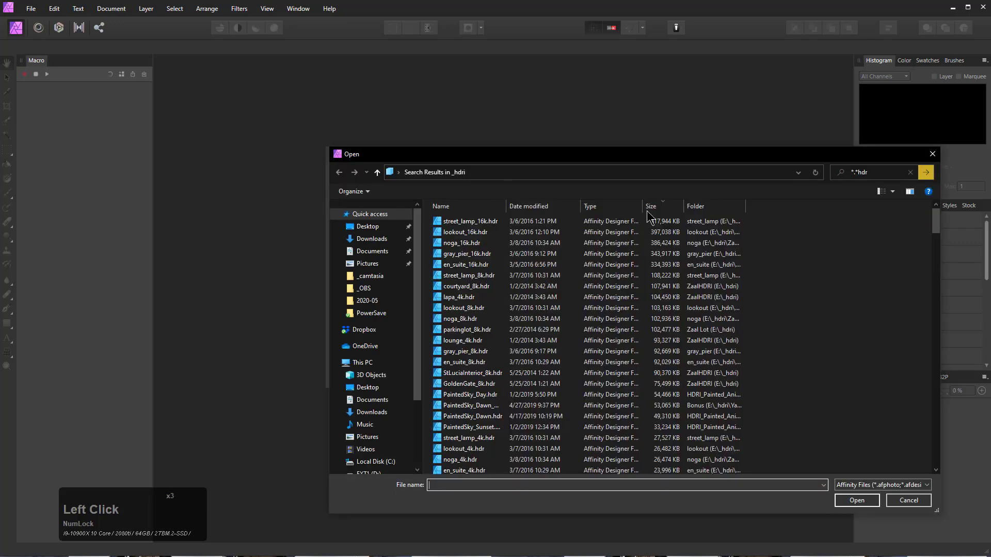
Step: Search the _hdri folder for *.*hdr and add pond_16k.hdr as the batch source
double_click(874, 172)
key("BackSpace")
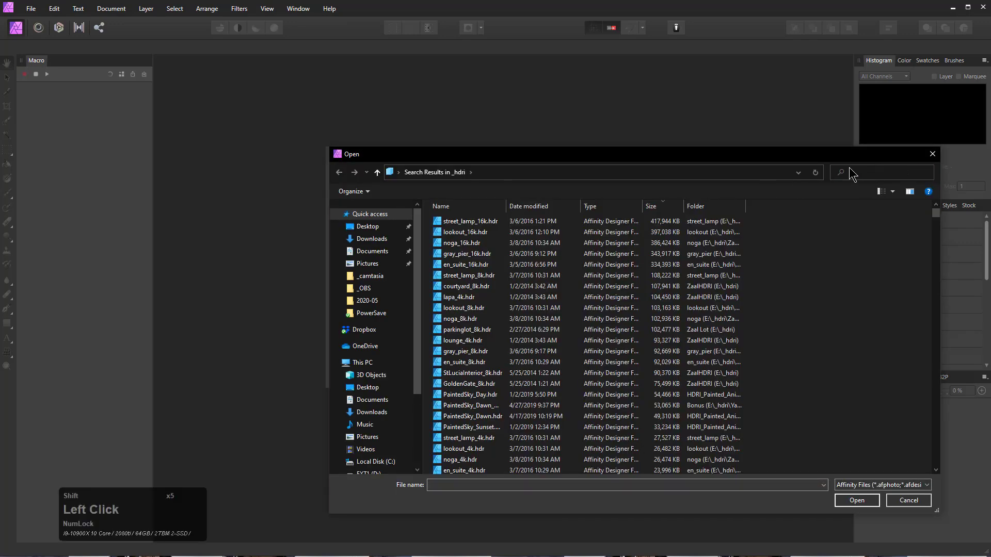
type("*")
type("hdr")
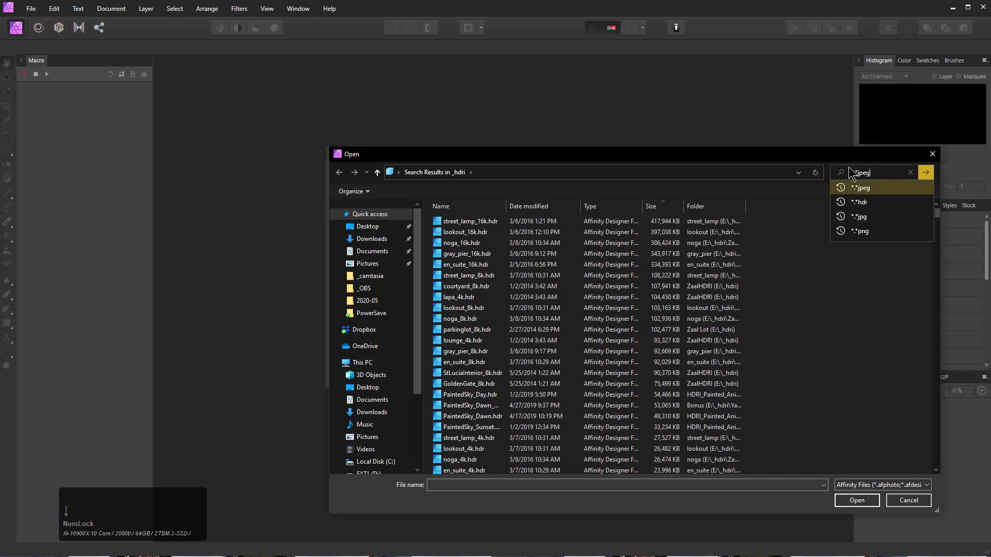
key("Return")
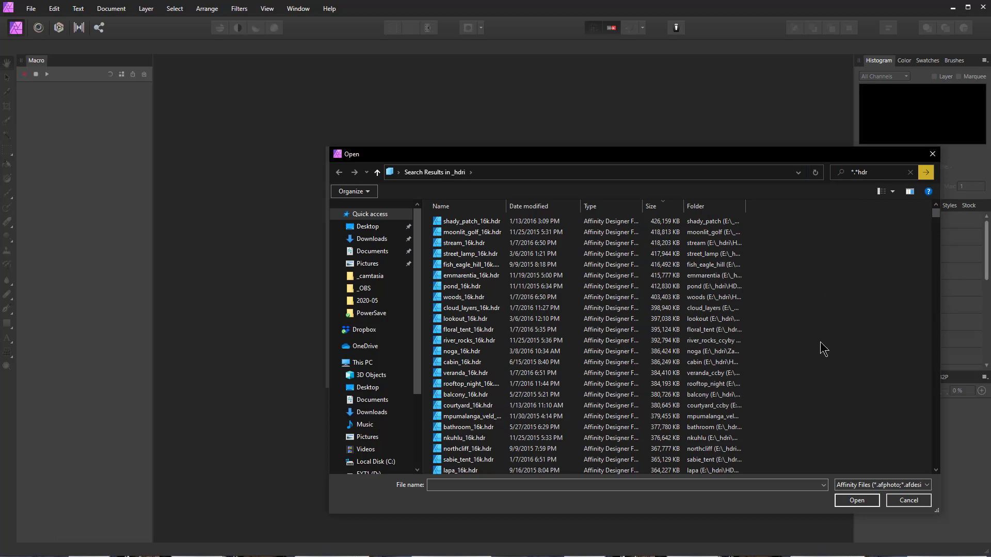
scroll(821, 299, "up", 3)
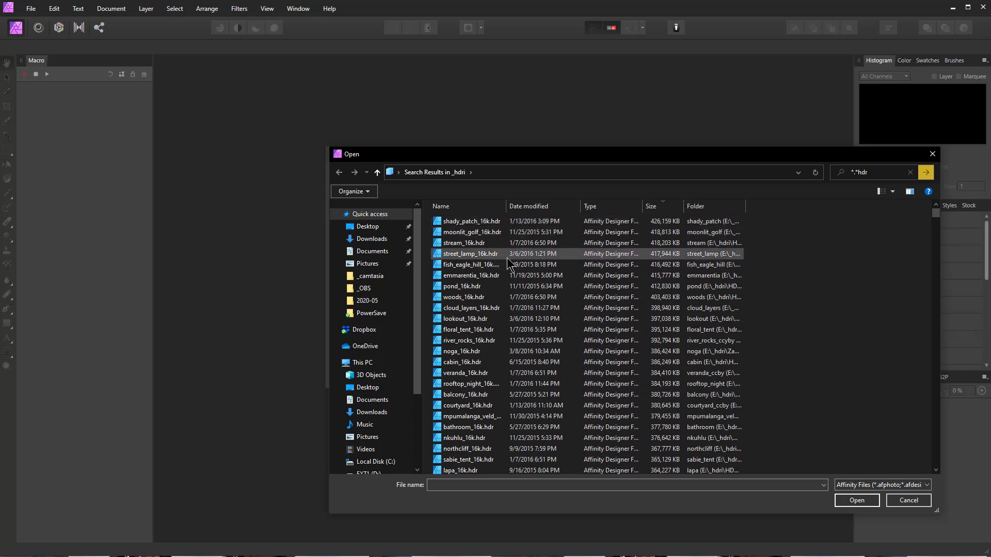
double_click(472, 287)
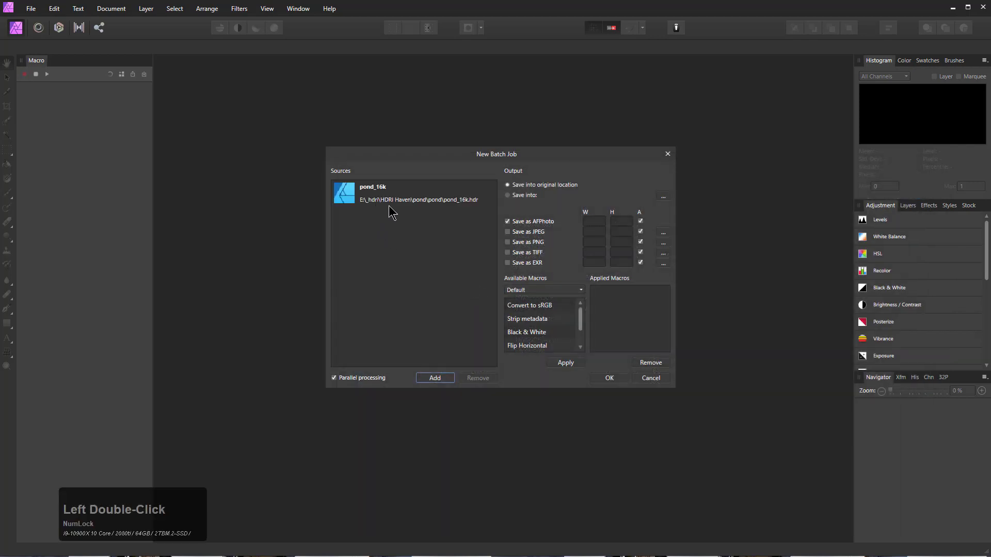
Step: Apply the Resize to 1024x512 macro to the batch job and run it
scroll(537, 331, "down", 2)
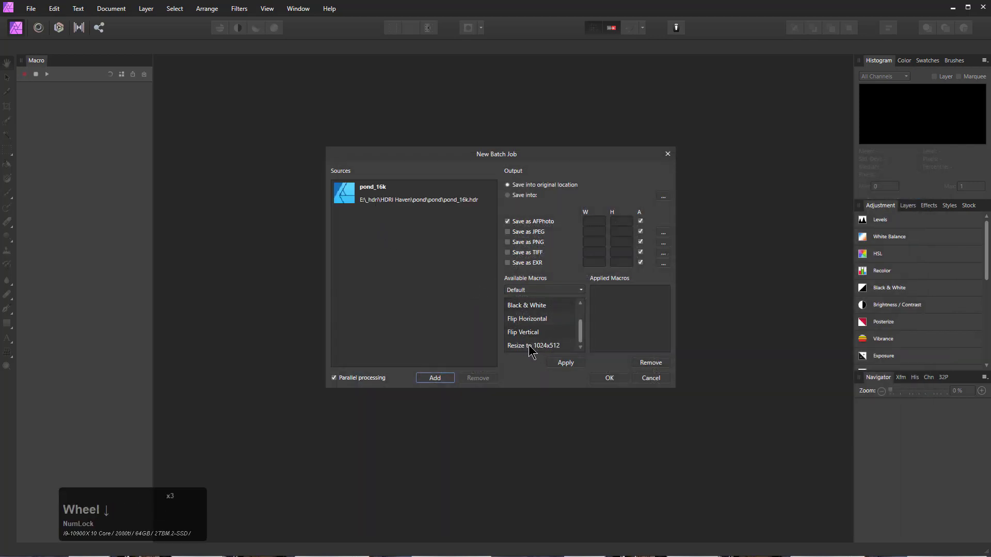
left_click(534, 345)
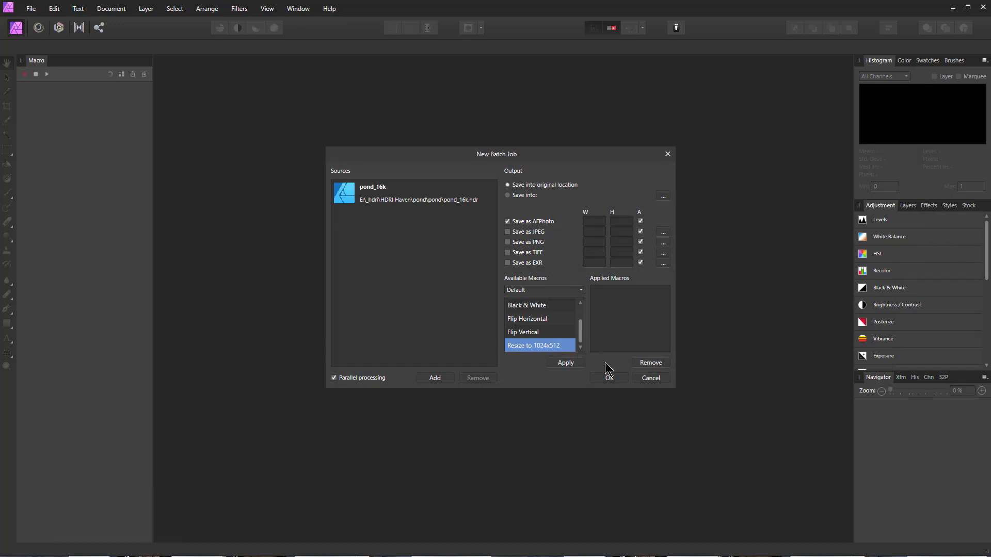
left_click(575, 363)
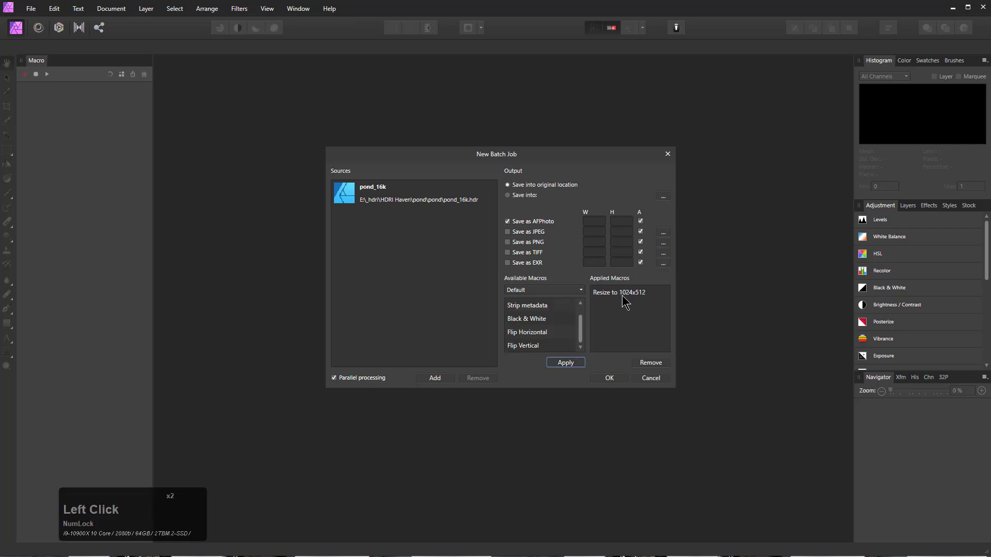
left_click(611, 379)
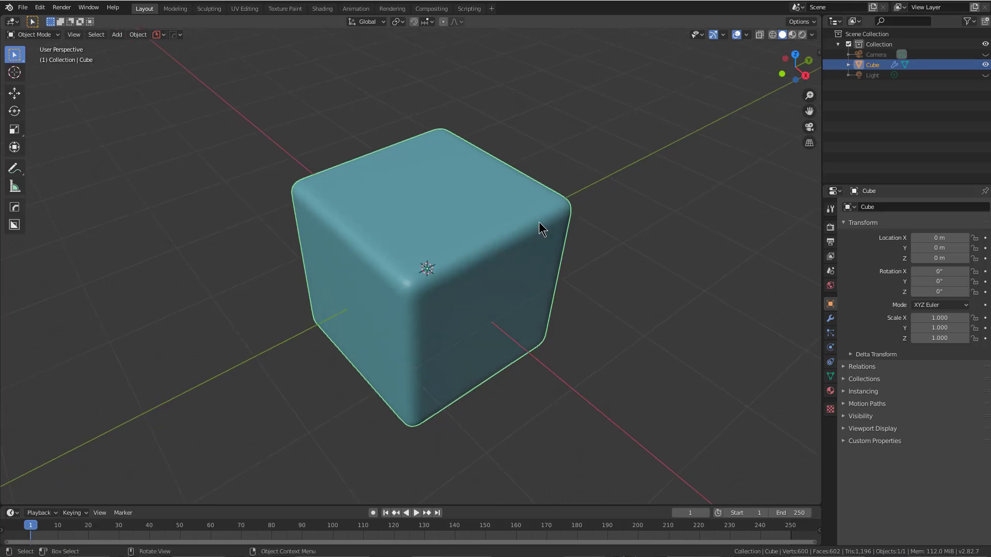
Step: In Blender, use (v)Lookdev+ to cycle through the environments lighting the cube and confirm studio.exr with the background angle at -22
middle_click(539, 222)
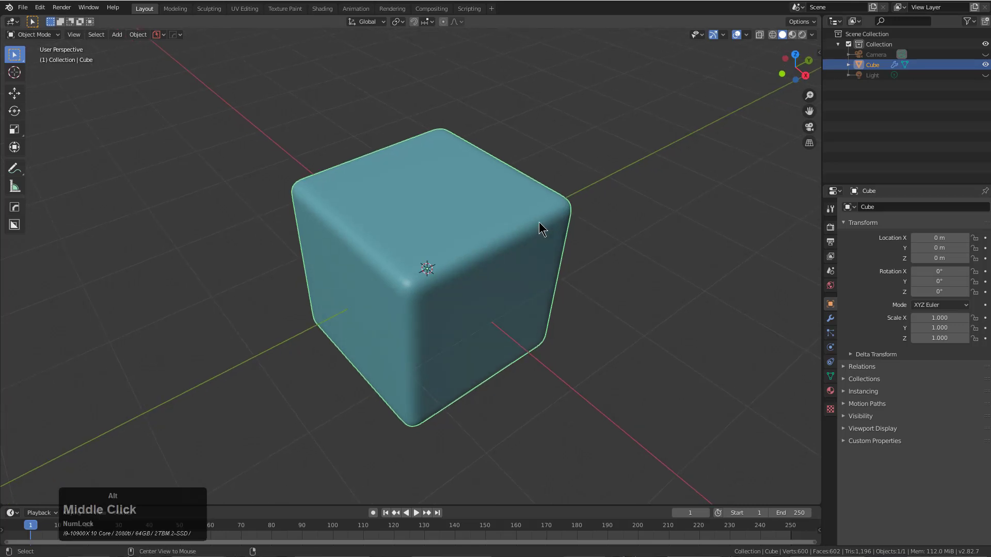
key("v")
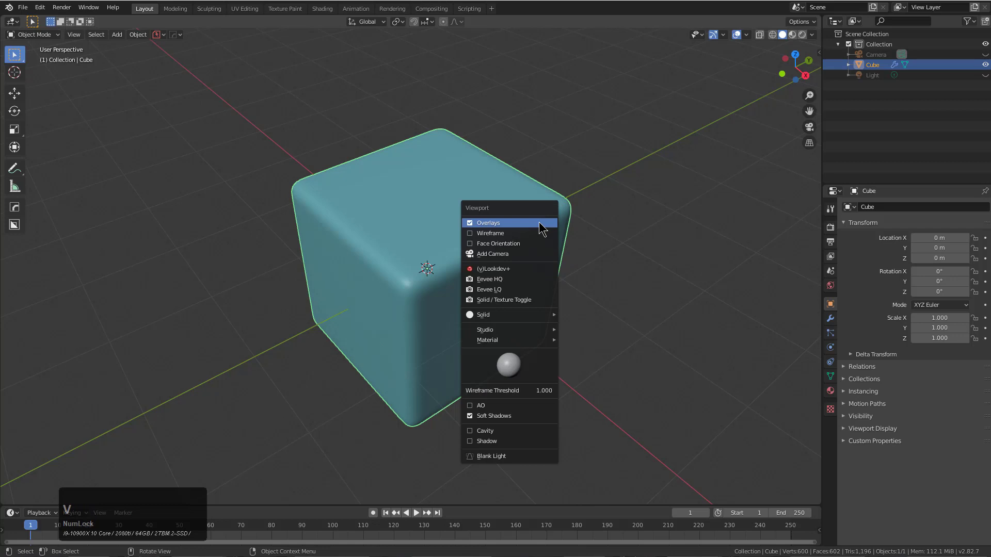
key("v")
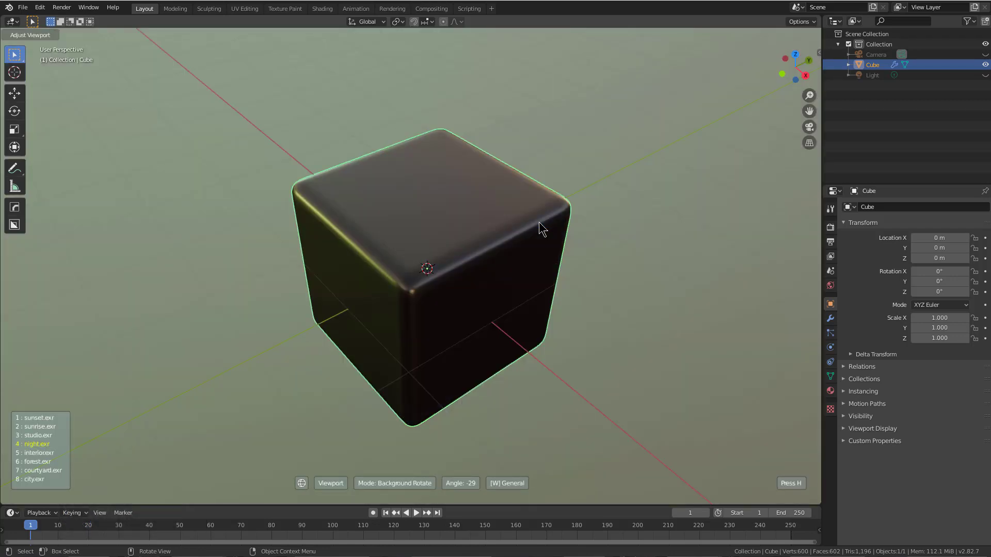
key("s")
key("s")
key("s")
key("s")
key("s")
key("s")
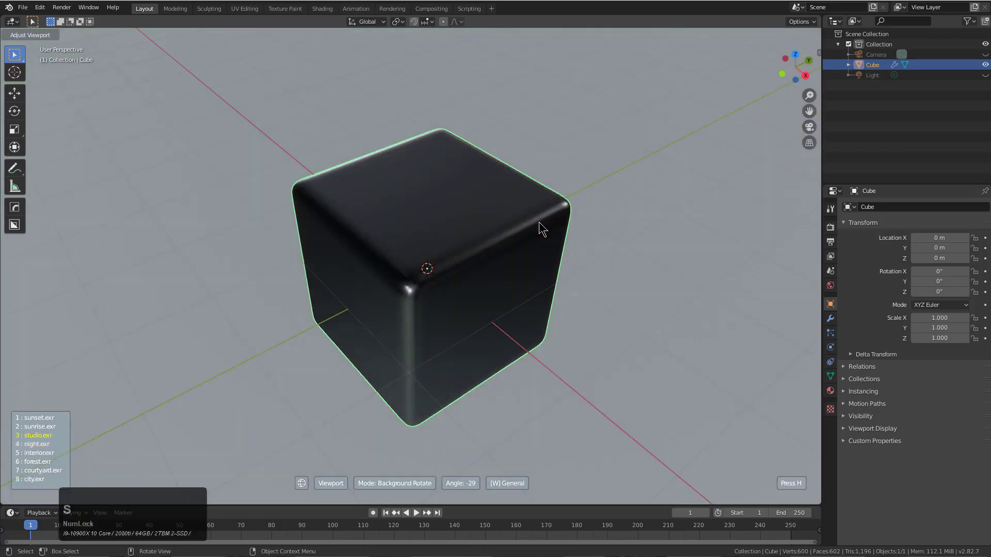
key("s")
key("s")
key("s")
key("s")
key("s")
key("s")
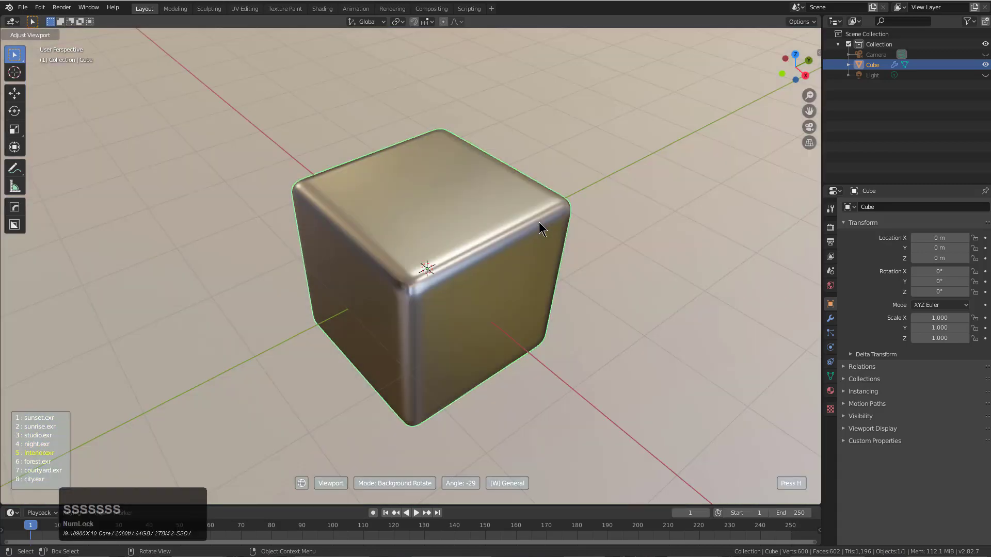
key("s")
key("s")
key("s")
key("s")
key("s")
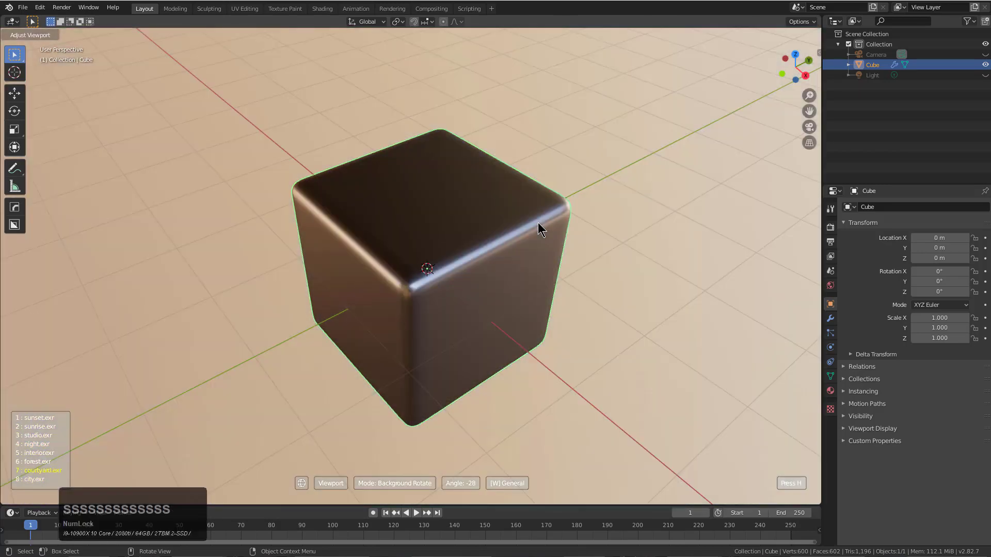
key("s")
key("s")
key("s")
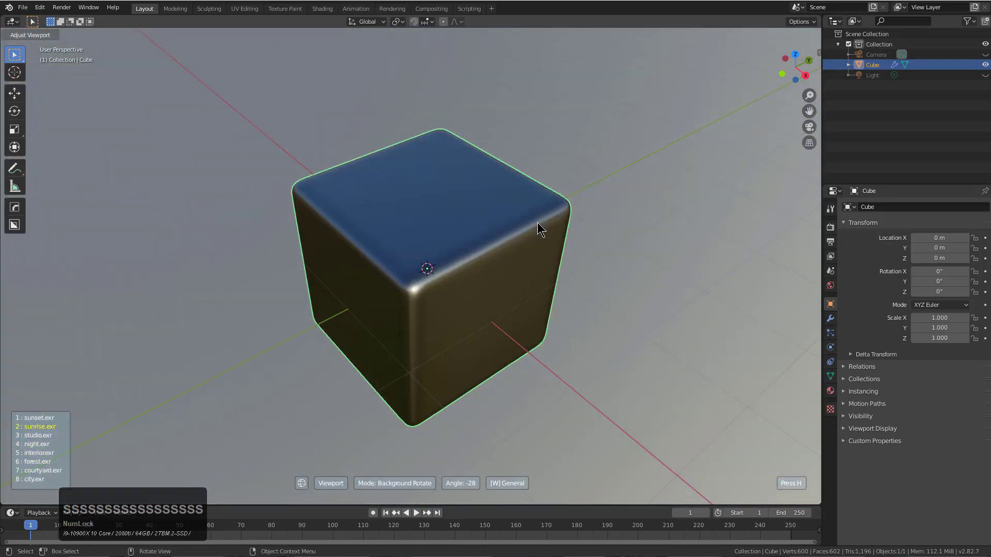
key("s")
key("s")
key("s")
key("s")
key("s")
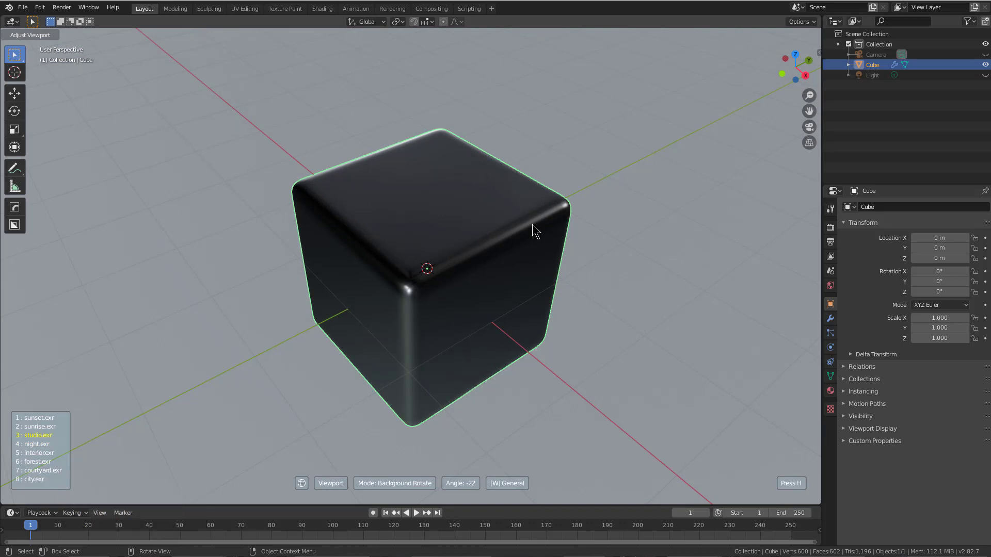
left_click(532, 224)
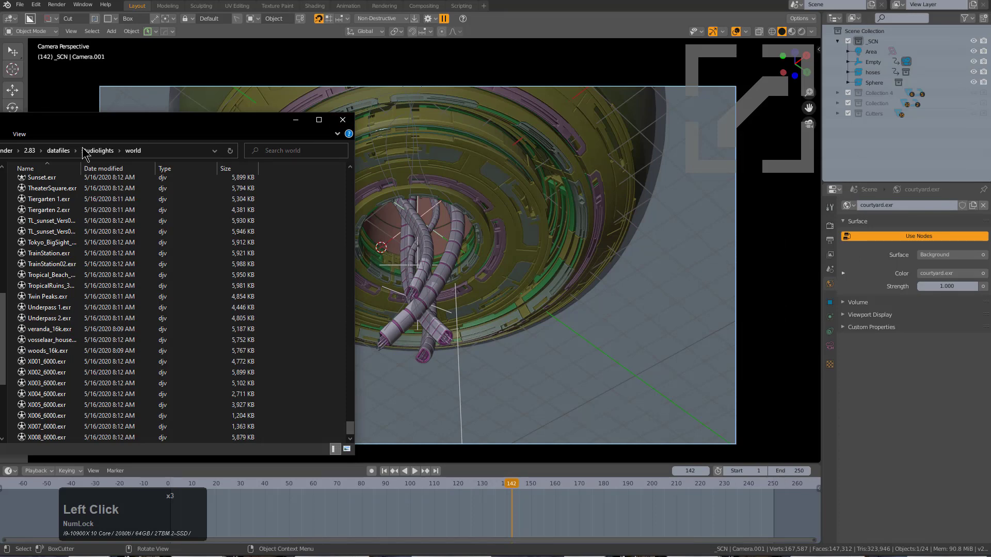
Step: Browse the EXR files in Blender 2.83's datafiles studiolights world folder, then minimize the folder window
left_click(135, 385)
scroll(232, 353, "up", 9)
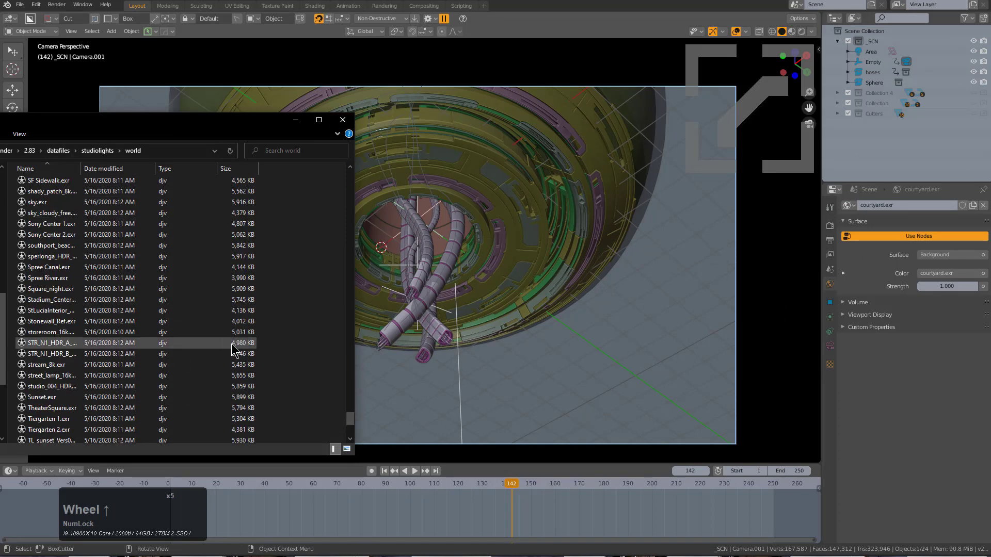
left_click_drag(349, 413, 349, 279)
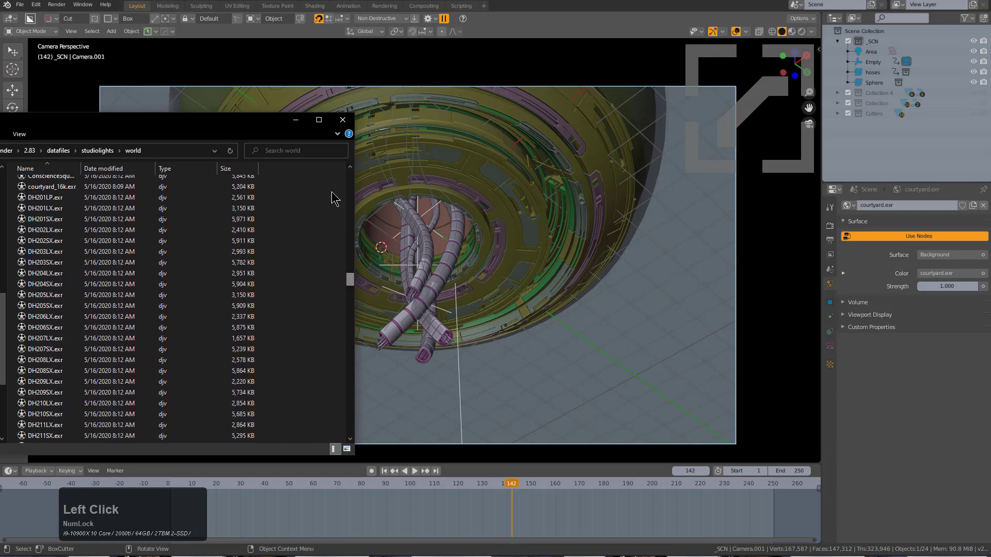
left_click(295, 120)
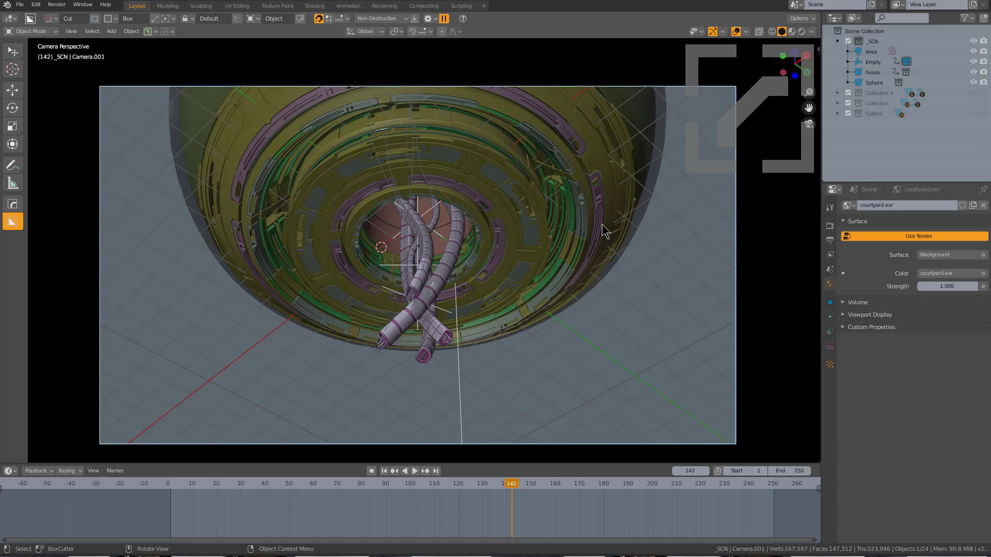
Step: Select the Sphere in the ship scene and start the Lookdev+ viewport adjustment with the overlays hidden
triple_click(532, 349)
left_click(510, 287, "alt")
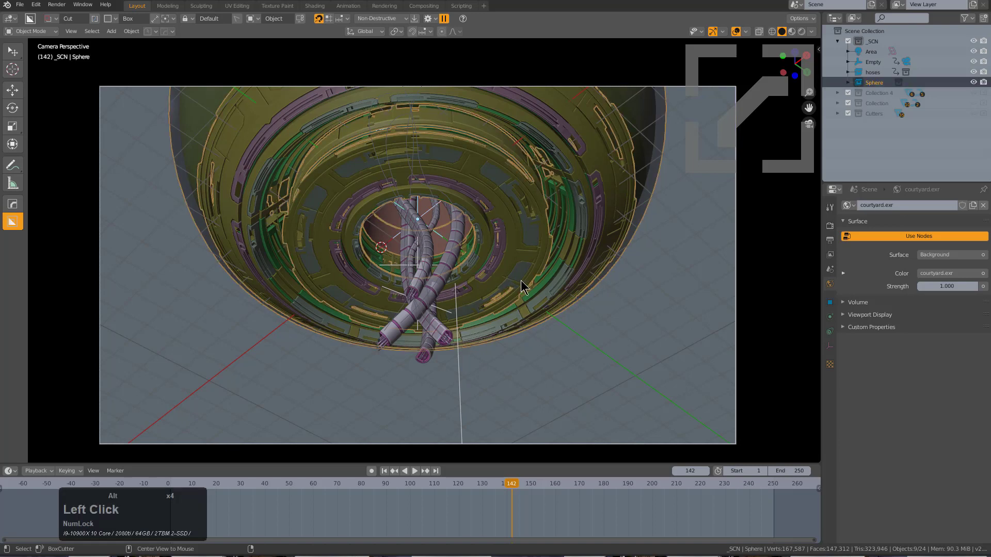
key("v")
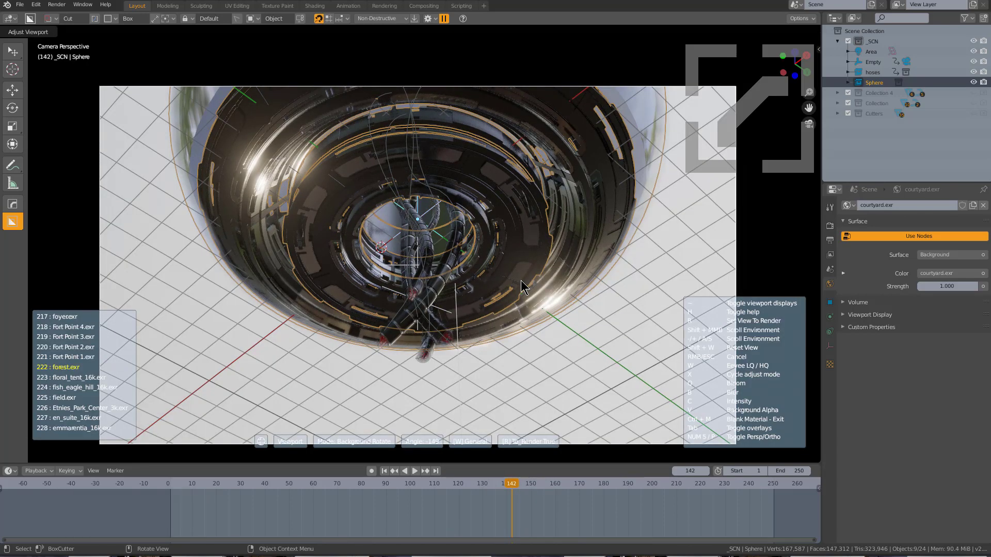
key("Tab")
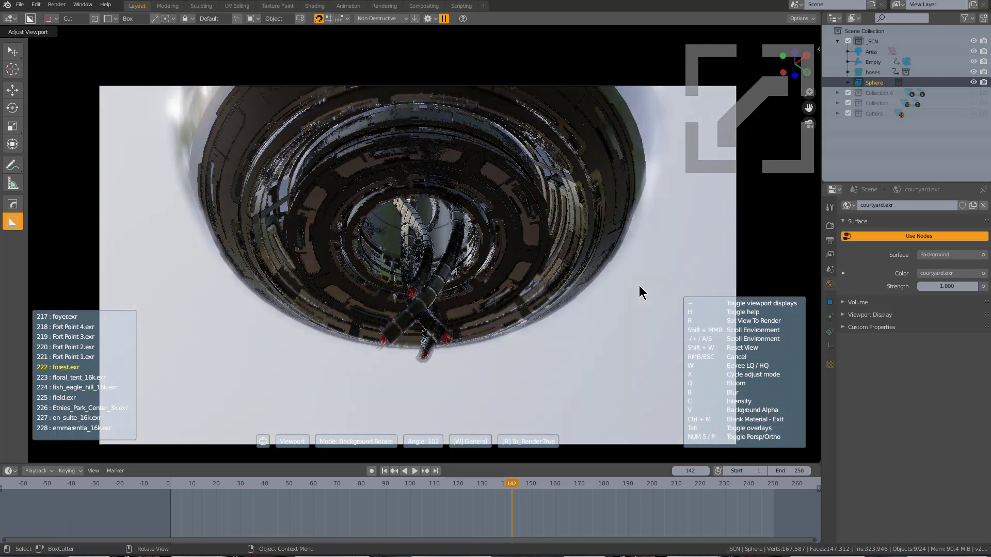
Step: Preview the environments on the ship scene from forest.exr through to HDR-000007-b-l.exr, rotating the background along the way
key("s")
key("s")
key("s")
key("s")
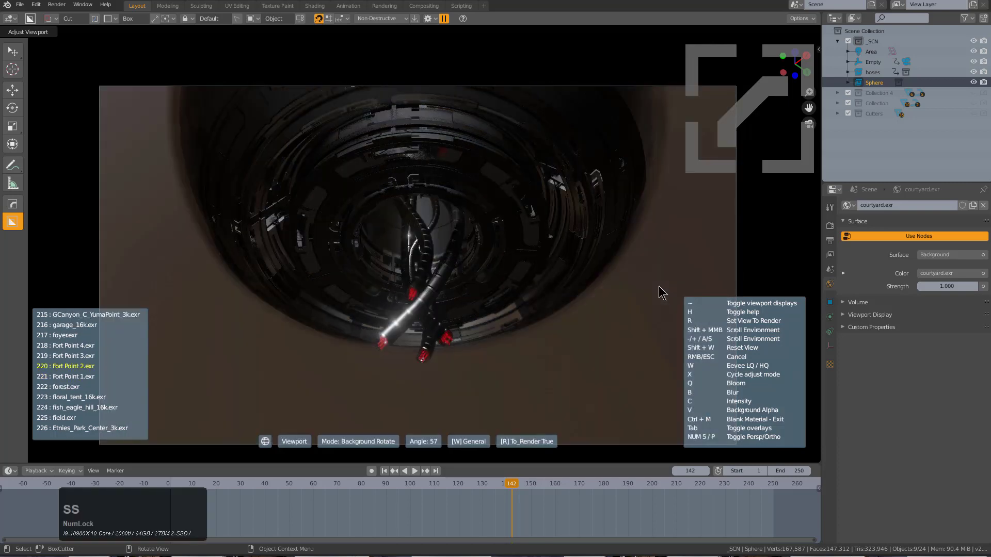
key("s")
key("s")
key("s")
key("s")
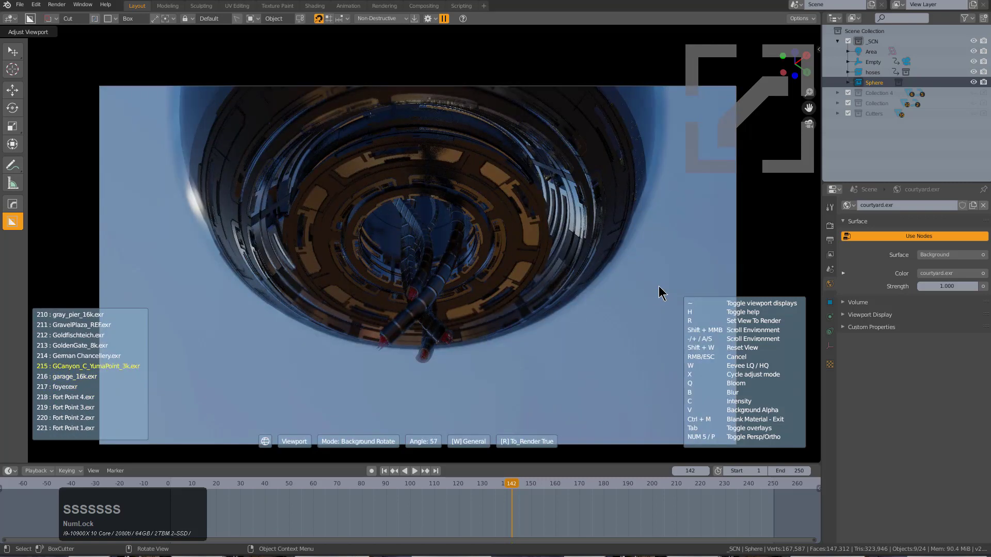
key("s")
key("s")
key("s")
key("s")
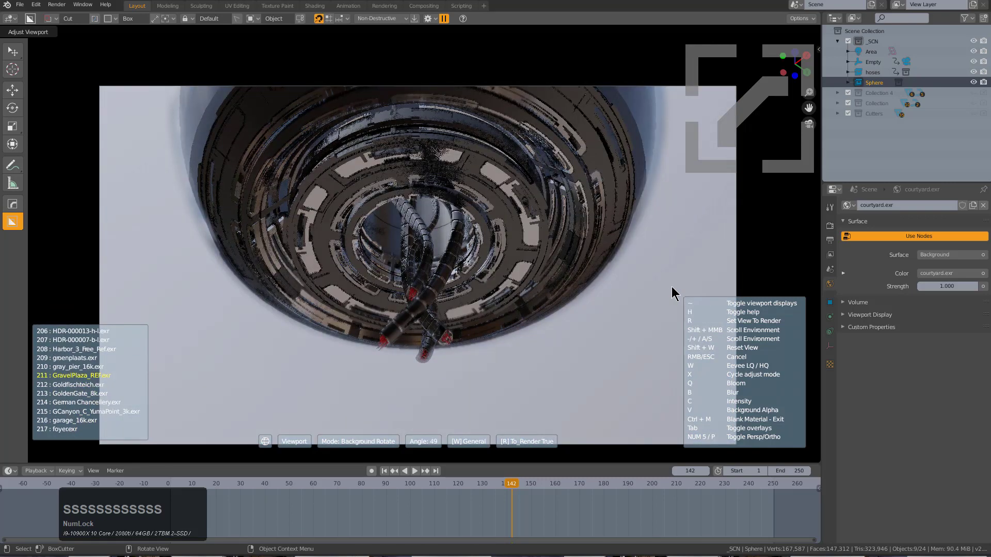
key("s")
key("s")
key("s")
key("s")
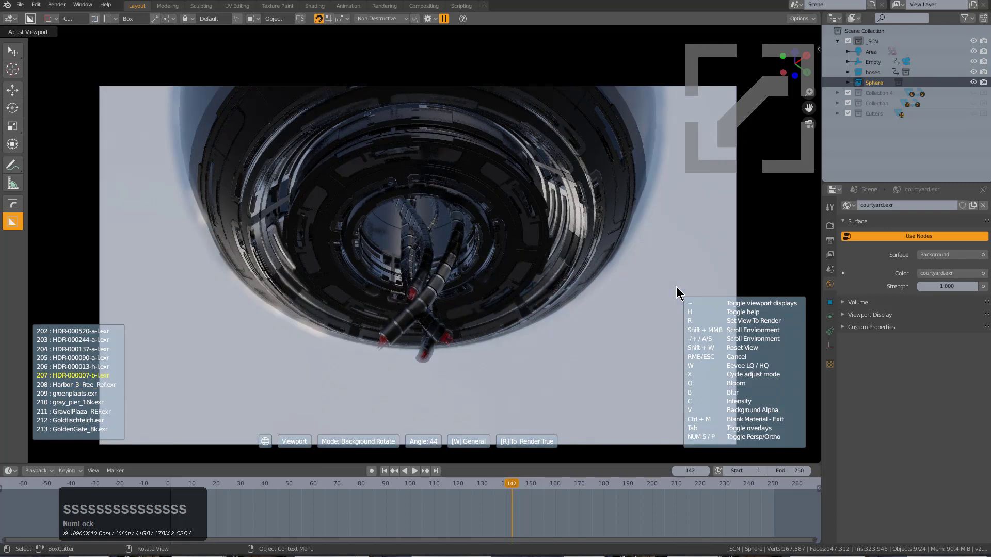
key("a")
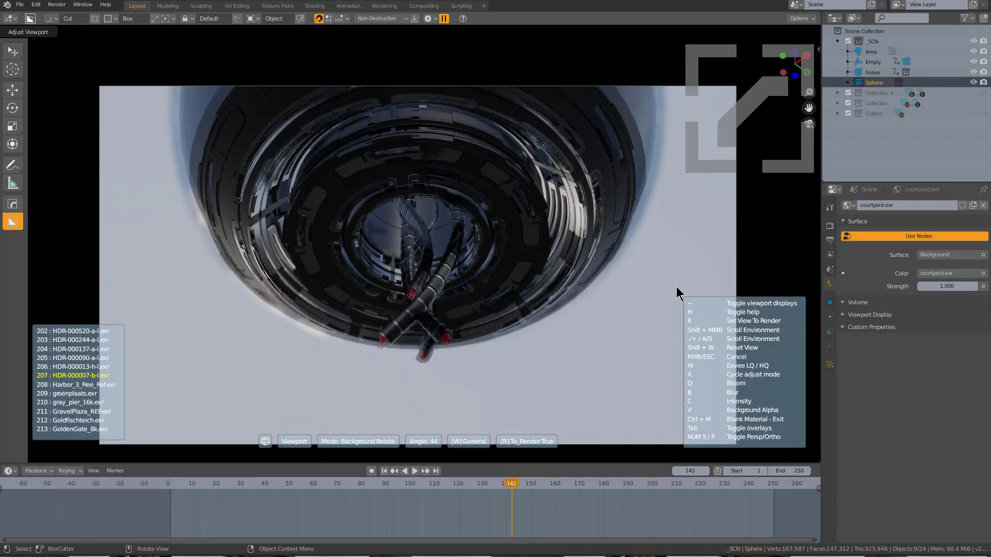
Step: Turn off bloom, cycle the environments back to hdri_furnished-apartment_0049-01_cg-source.exr while rotating the background, and confirm it
key("q")
key("s")
key("s")
key("s")
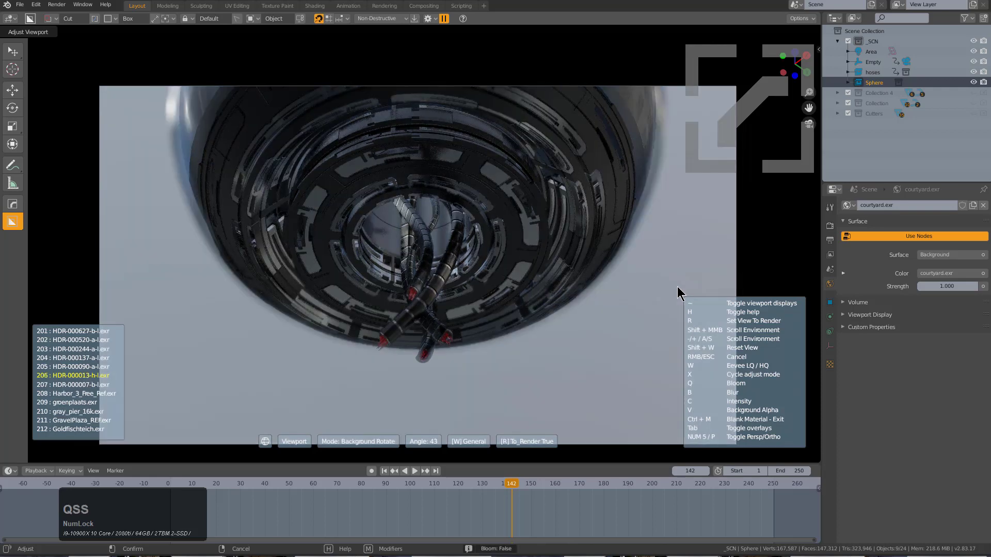
key("s")
key("s")
key("s")
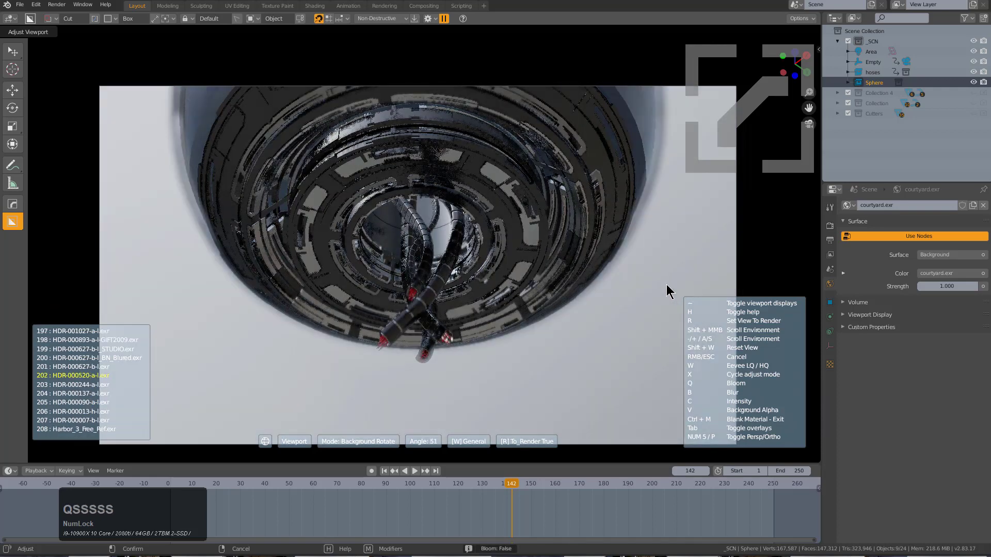
key("s")
key("s")
key("s")
key("s")
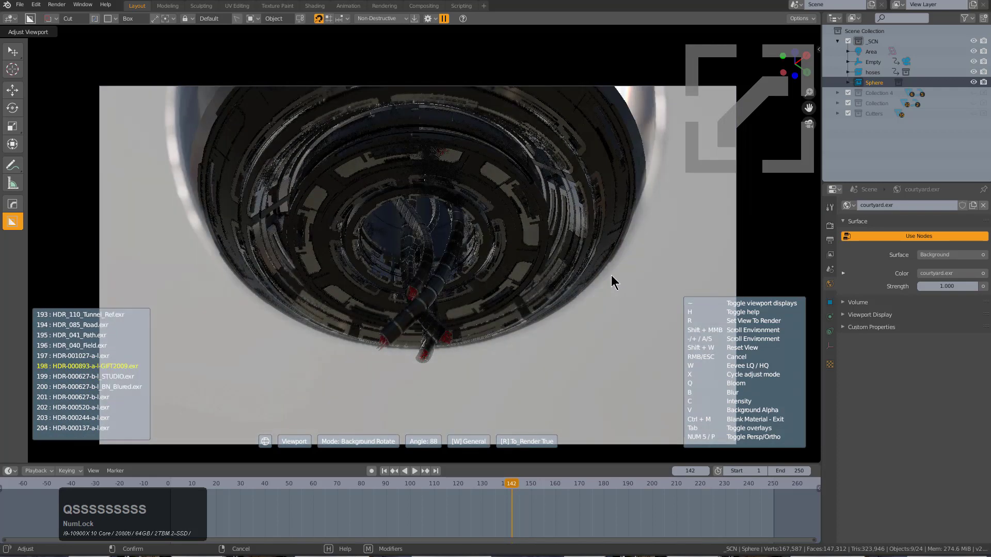
key("s")
key("s")
key("s")
key("s")
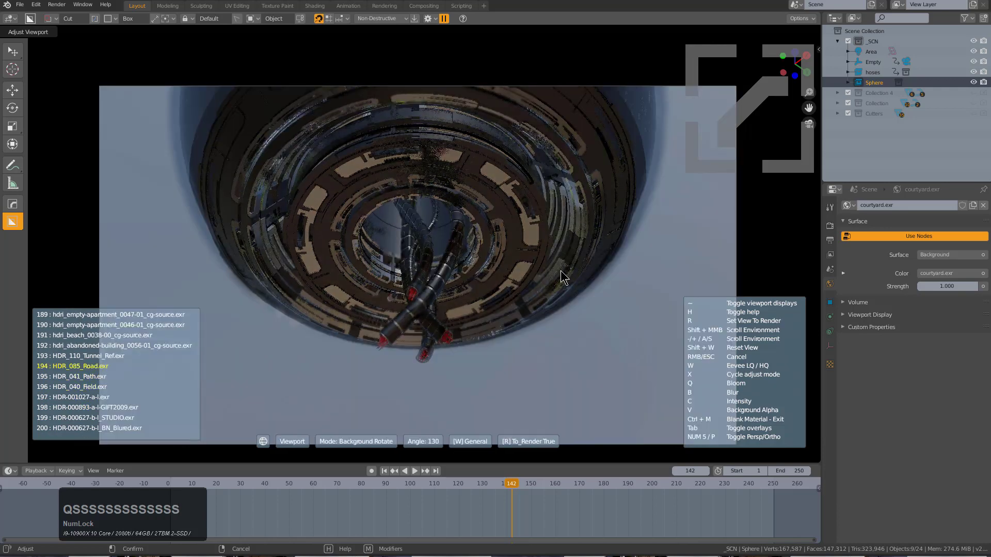
key("s")
key("s")
key("s")
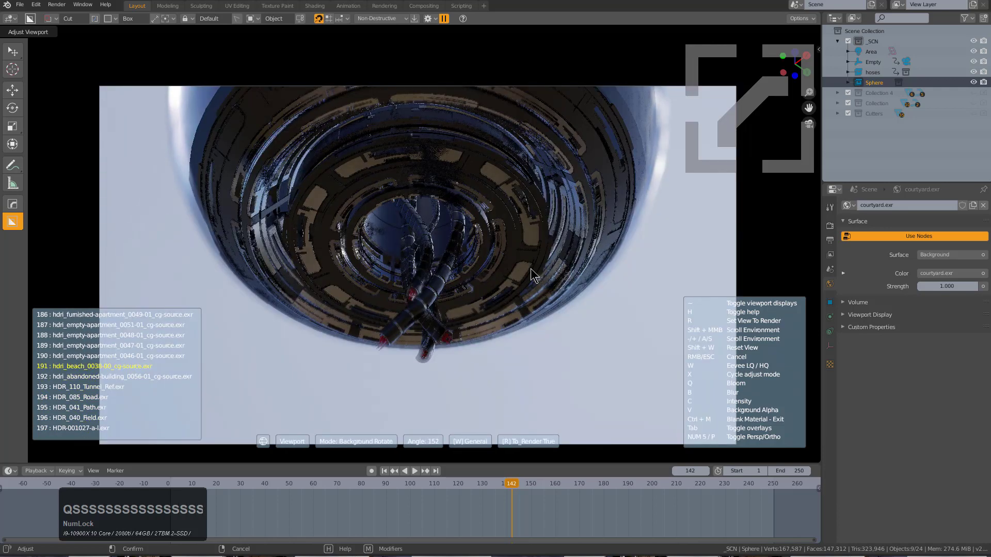
key("s")
key("s")
key("s")
key("s")
key("s")
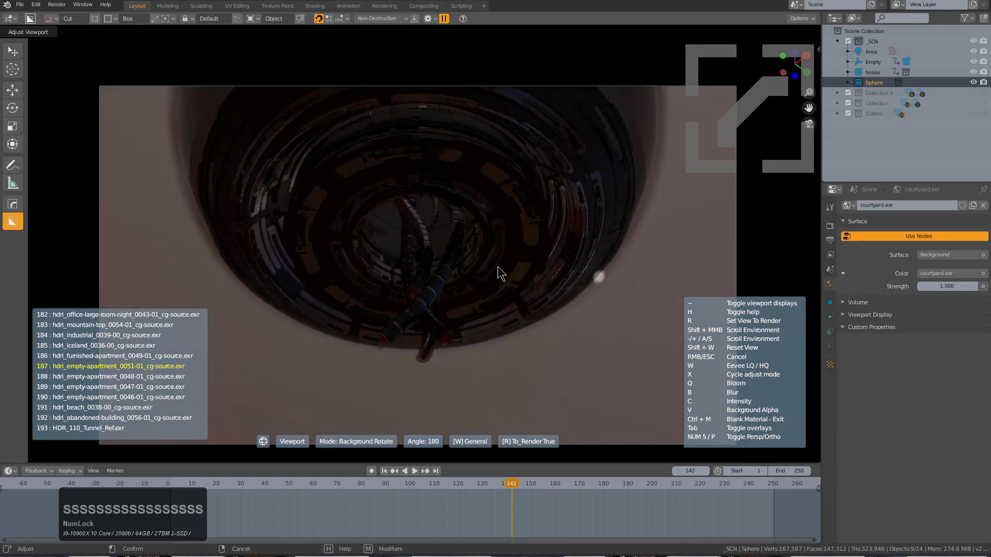
key("s")
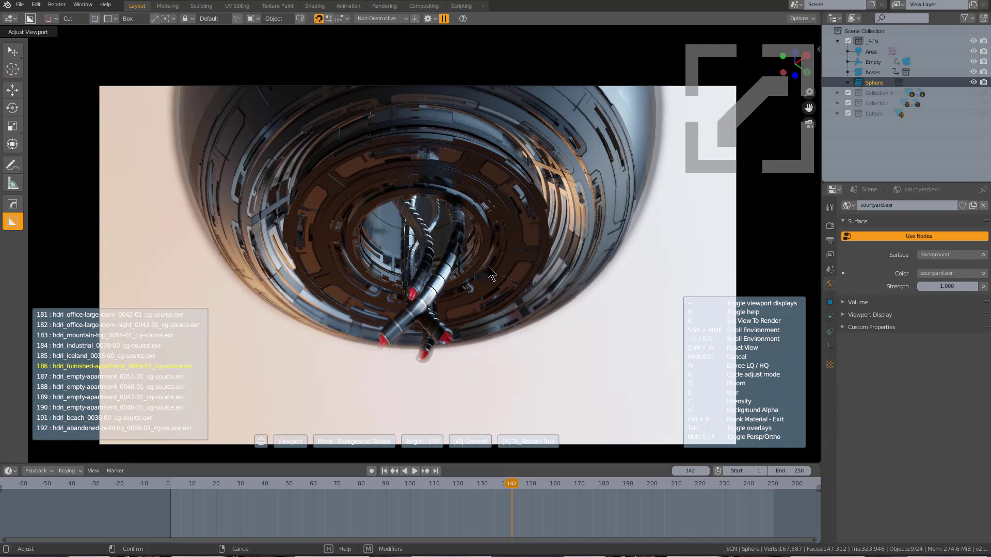
left_click(487, 274)
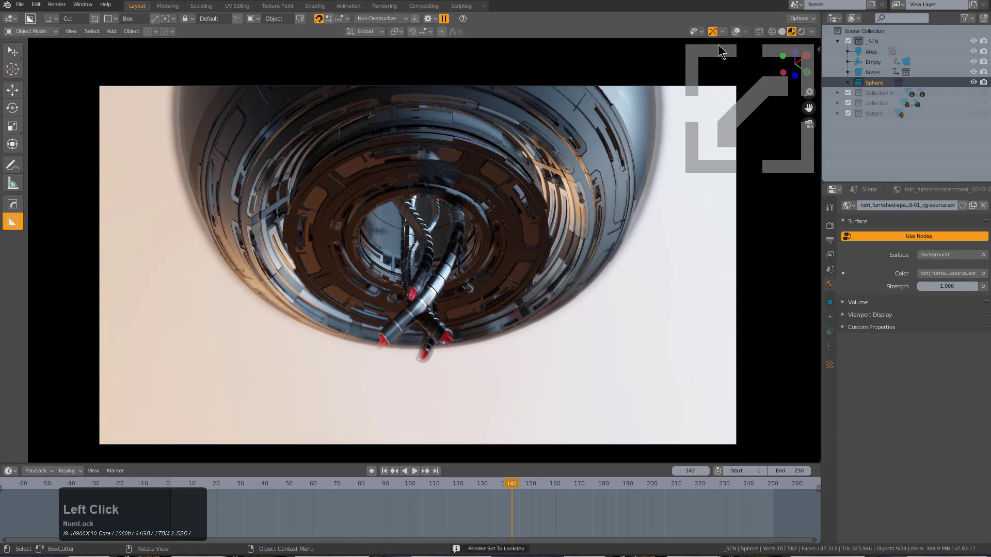
Step: Compare the ship scene in Rendered shading with Material Preview shading
left_click(799, 30)
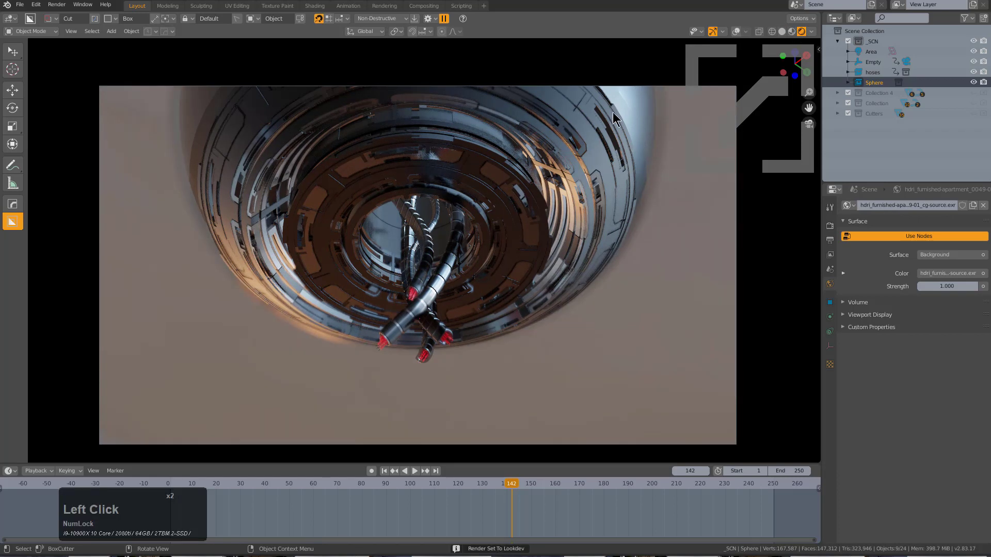
left_click(792, 31)
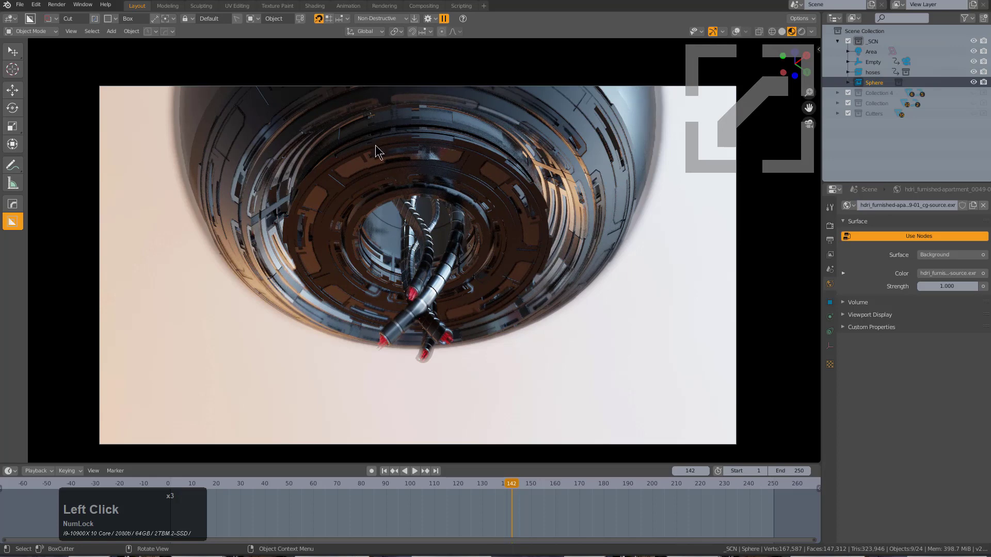
middle_click_drag(452, 373, 436, 368, "shift")
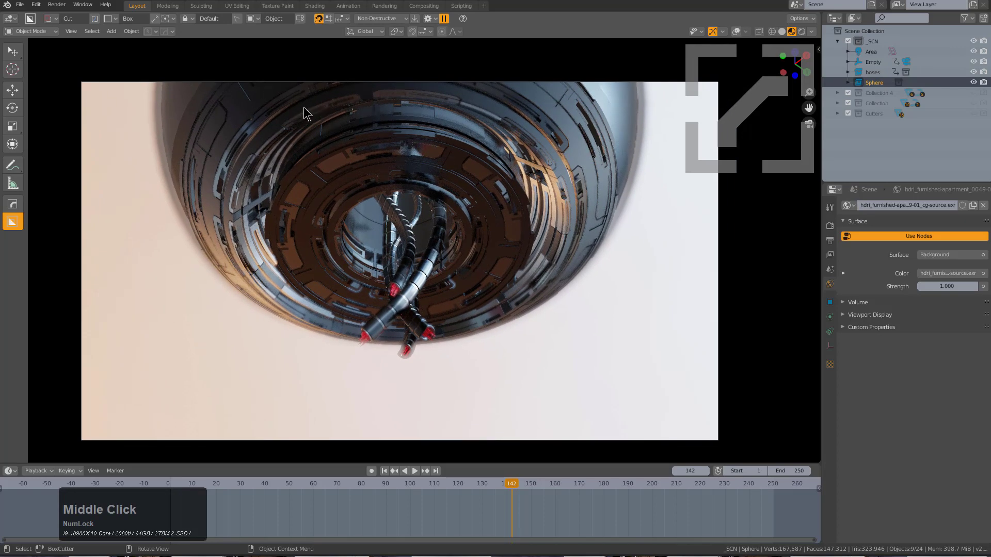
Step: Check the Viewport+ Set Render option in the HOps opt-ins and close the settings
left_click(170, 33)
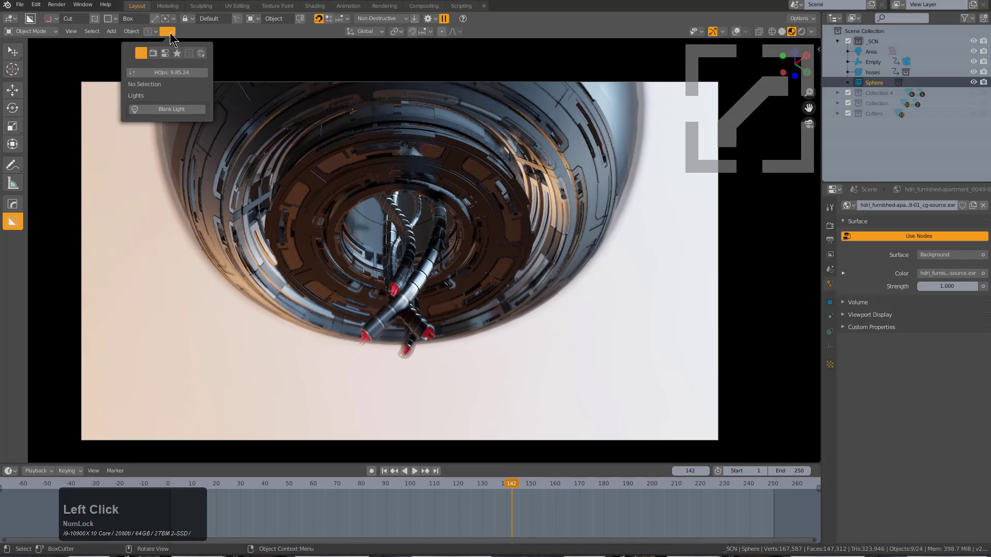
left_click(177, 53)
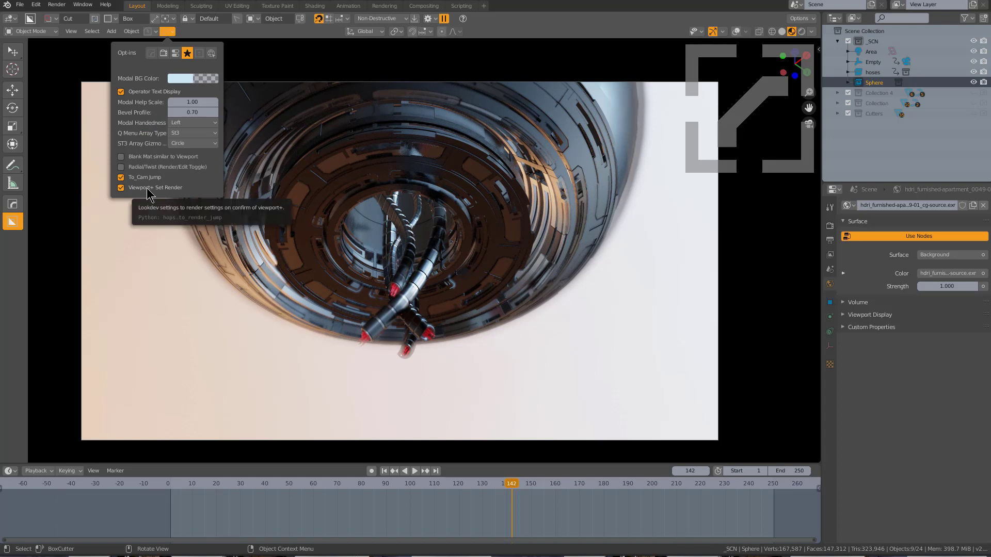
left_click(940, 273)
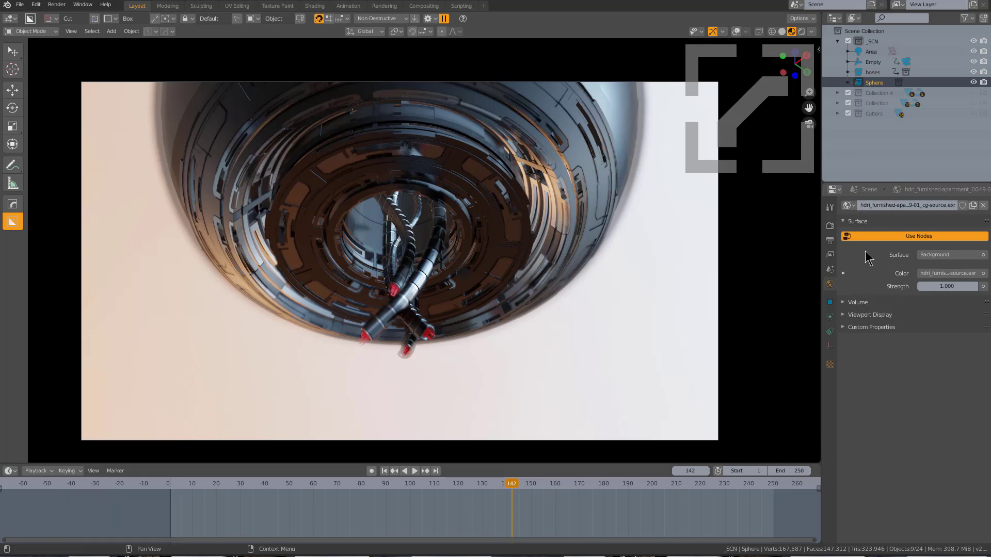
Step: Restart (v)Lookdev+ and cycle the environments back to Lands End 2.exr, toggling To_Render off and on again
scroll(555, 216, "up", 2)
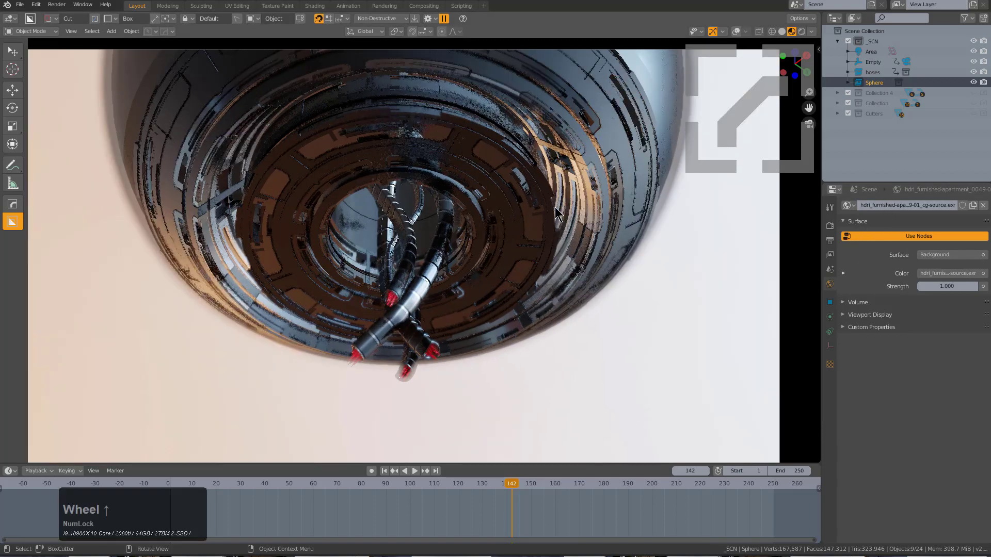
left_click(562, 212)
key("v")
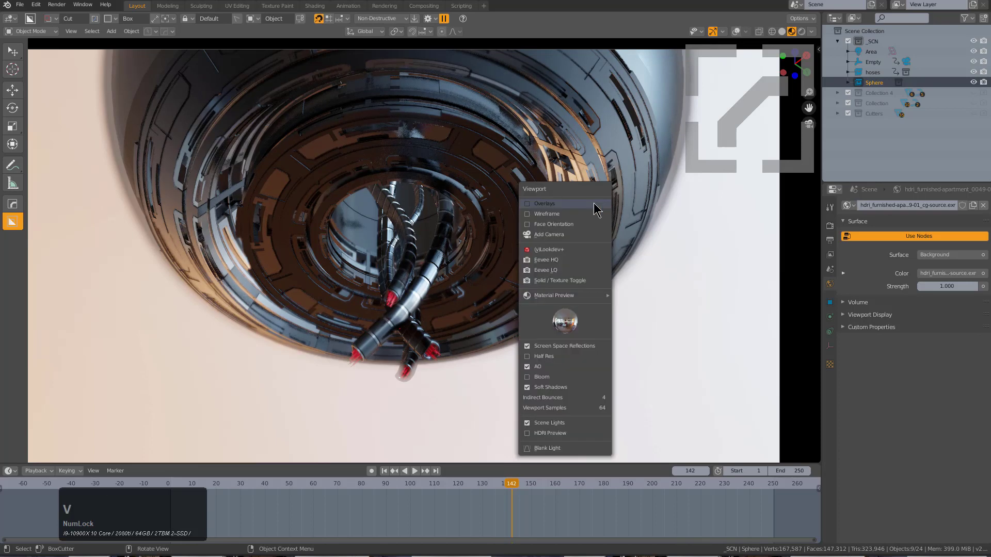
key("s")
key("s")
key("s")
key("s")
key("s")
key("s")
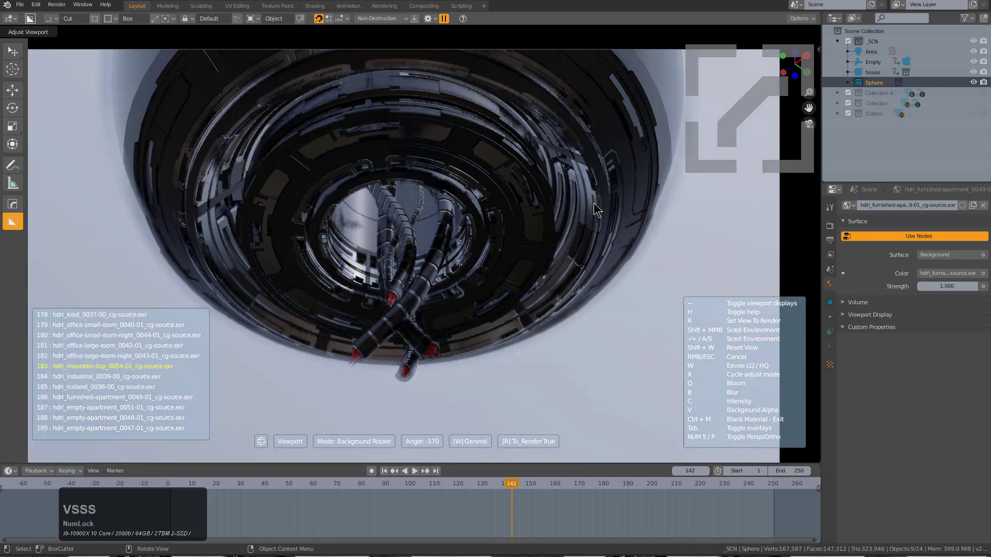
key("s")
key("s")
key("s")
key("s")
key("s")
key("s")
key("s")
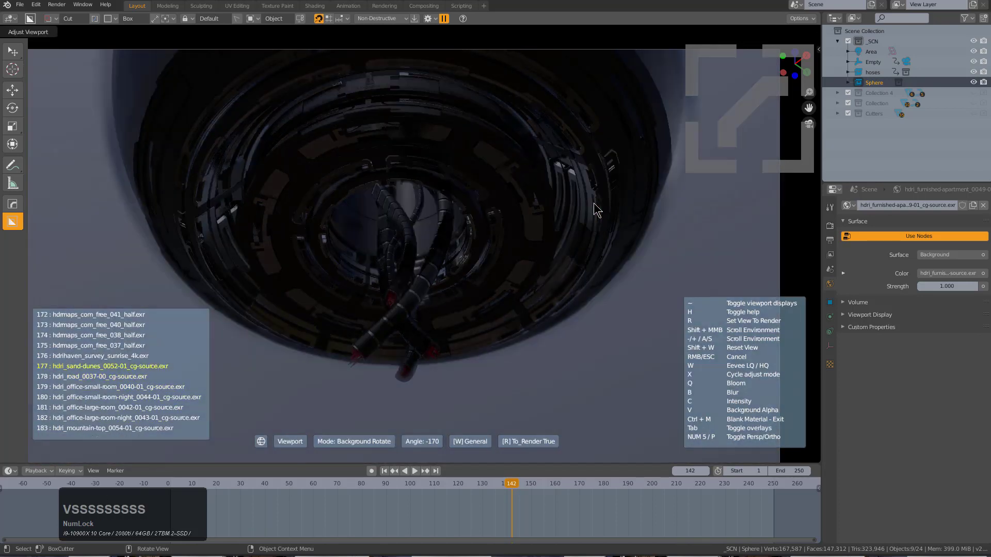
key("s")
key("s")
key("s")
key("s")
key("s")
key("s")
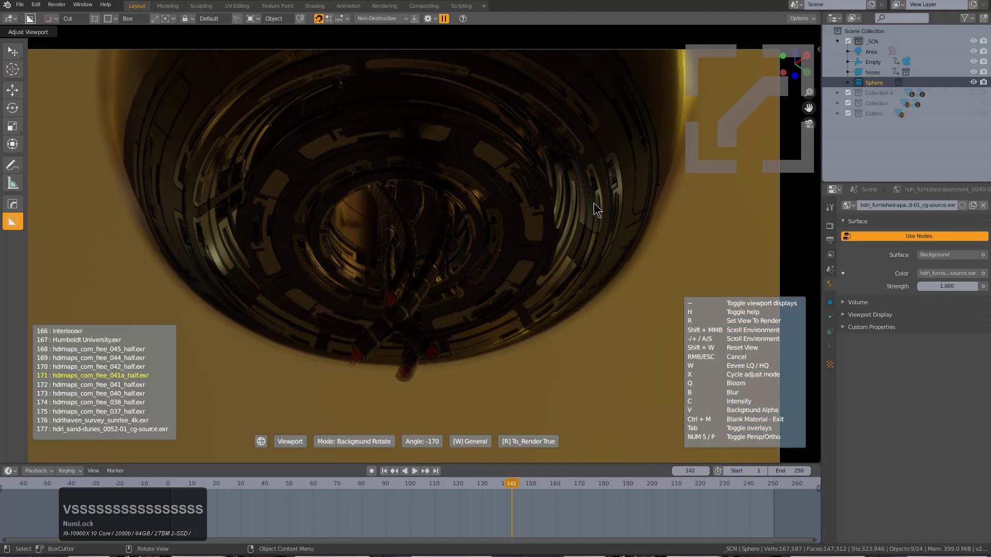
key("s")
key("s")
key("s")
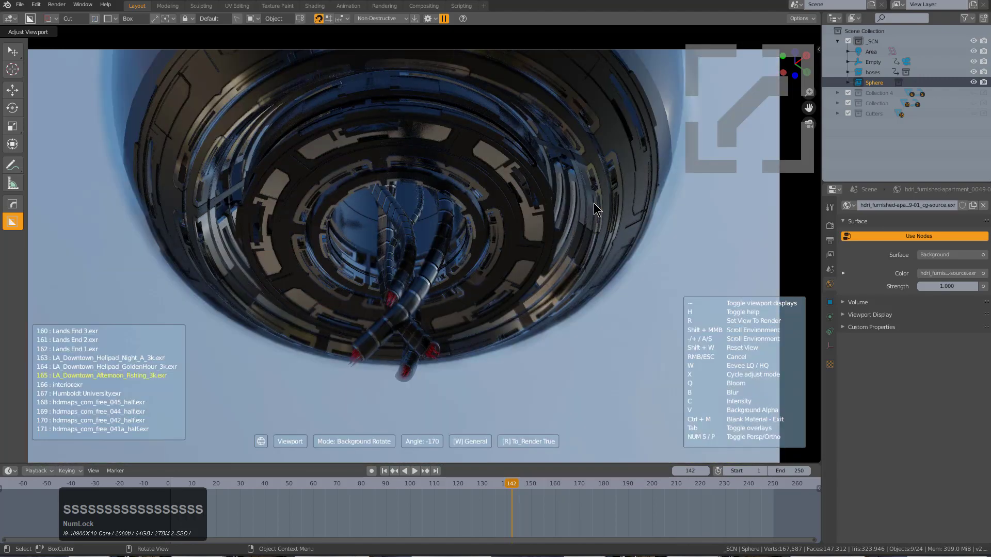
key("s")
key("s")
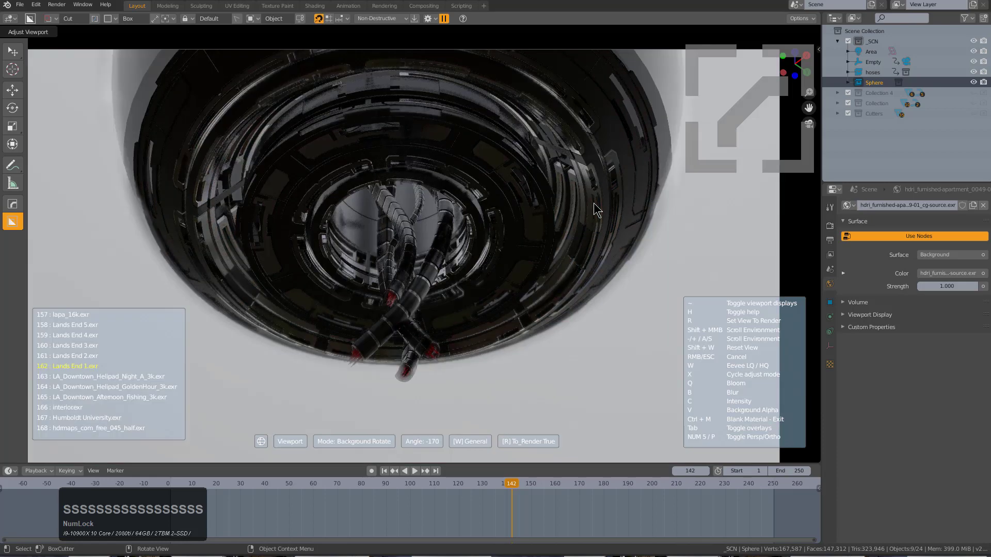
key("r")
key("r")
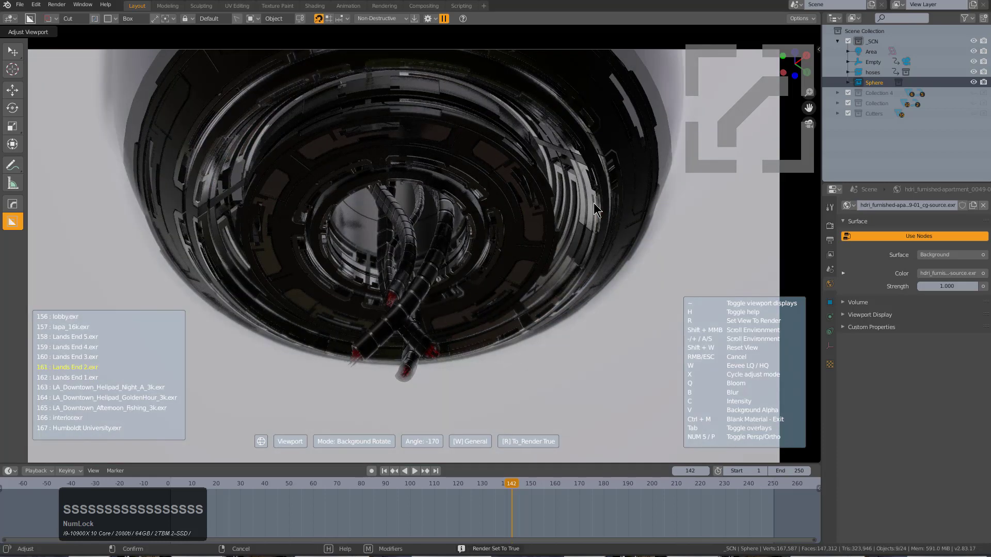
Step: Cycle the environments on to mine.exr, rotate the background, confirm it, and view the scene in Rendered shading
key("s")
key("s")
key("s")
key("s")
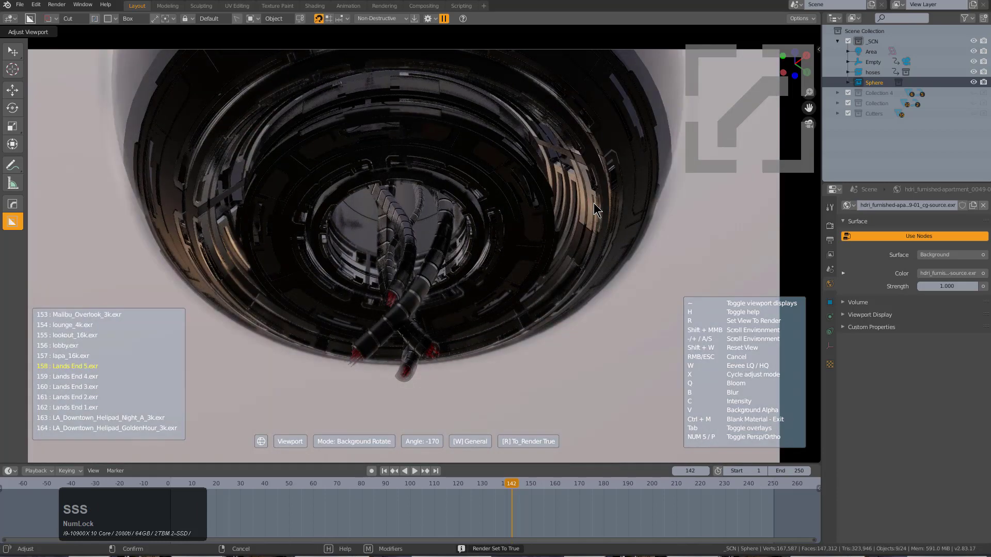
key("s")
key("s")
key("s")
key("s")
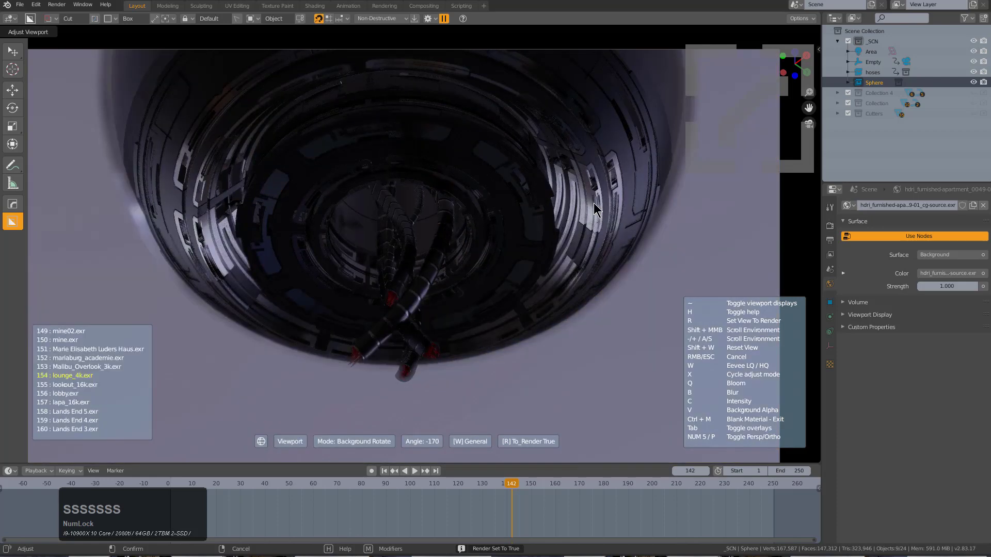
key("s")
key("s")
key("s")
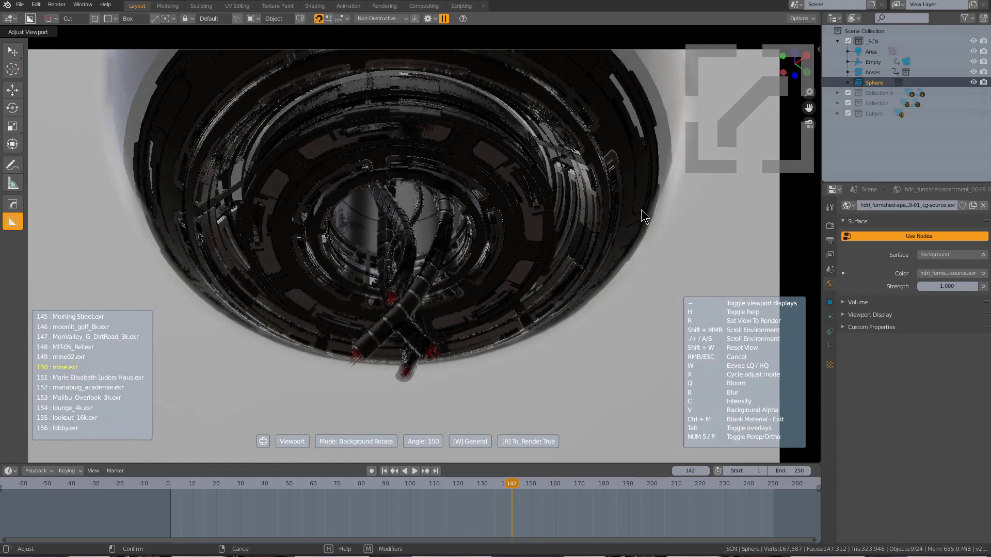
left_click(594, 196)
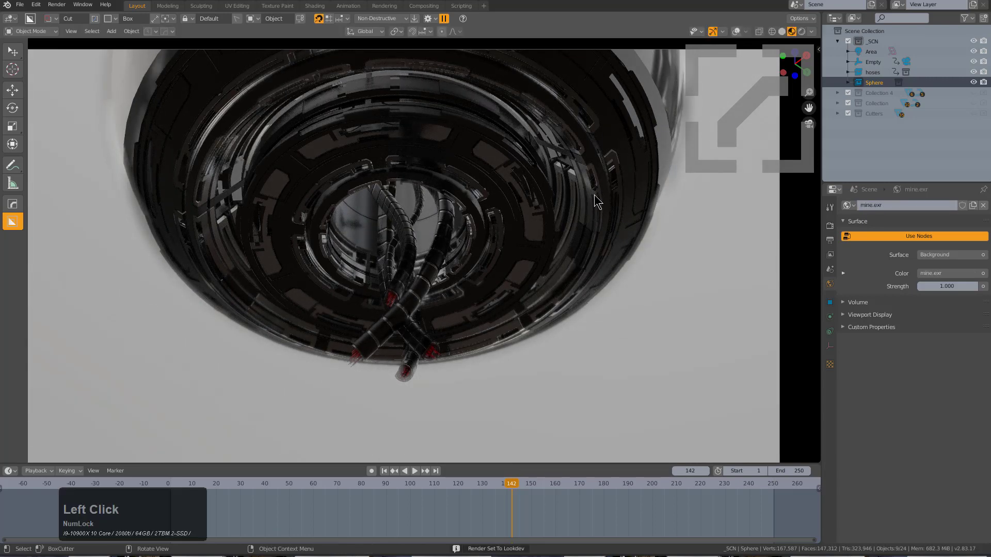
left_click(801, 32)
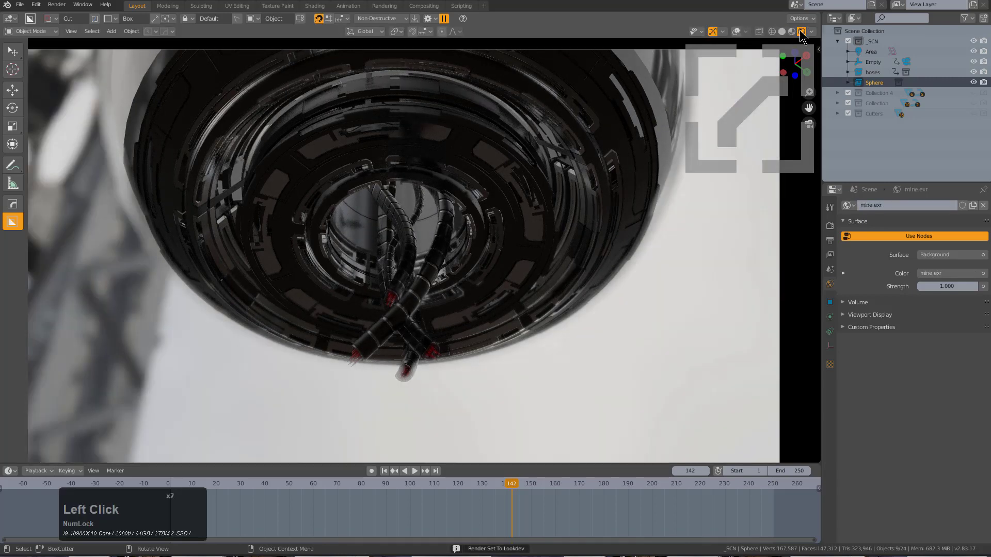